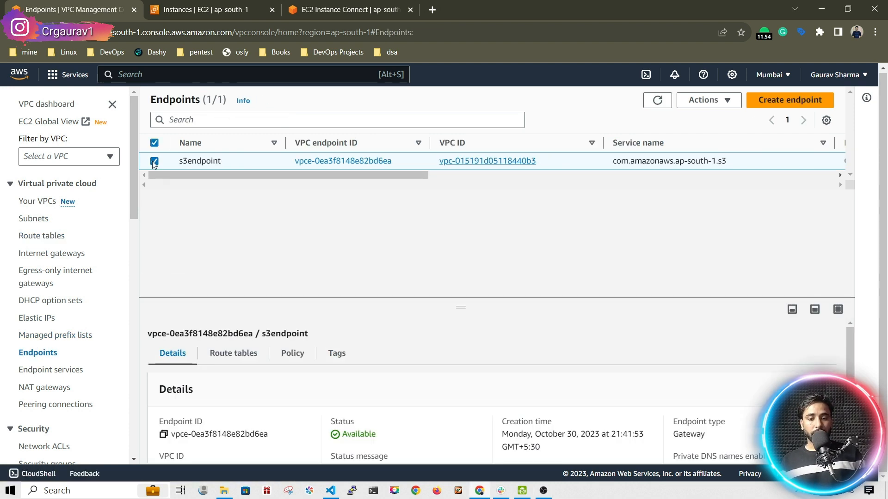
Step: Delete the s3endpoint VPC endpoint, confirming with "delete", and refresh the endpoint list
left_click_drag(180, 161, 219, 161)
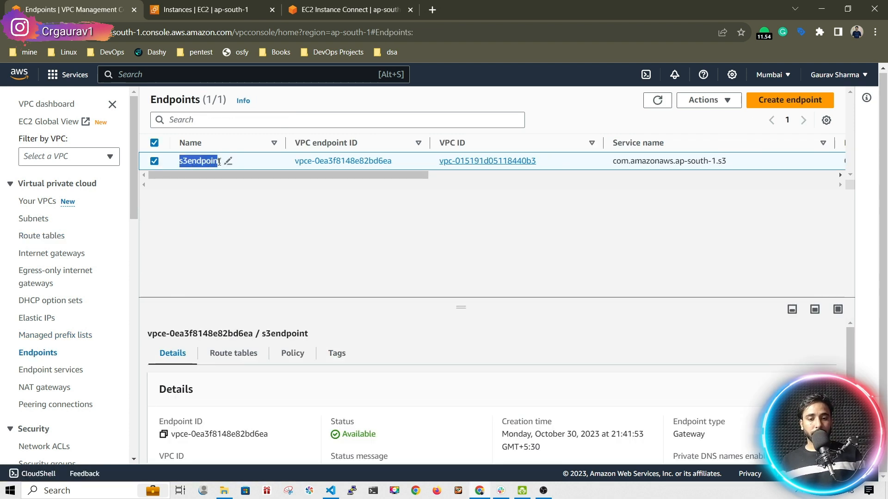
left_click(703, 100)
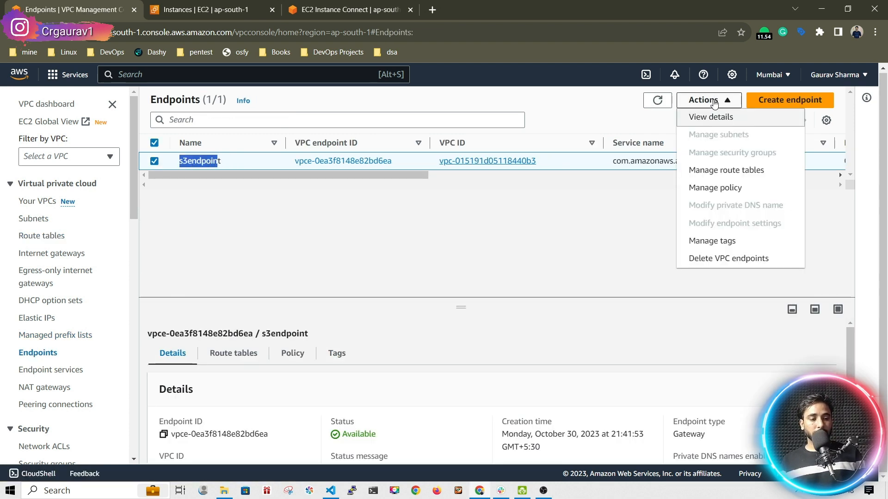
left_click(701, 262)
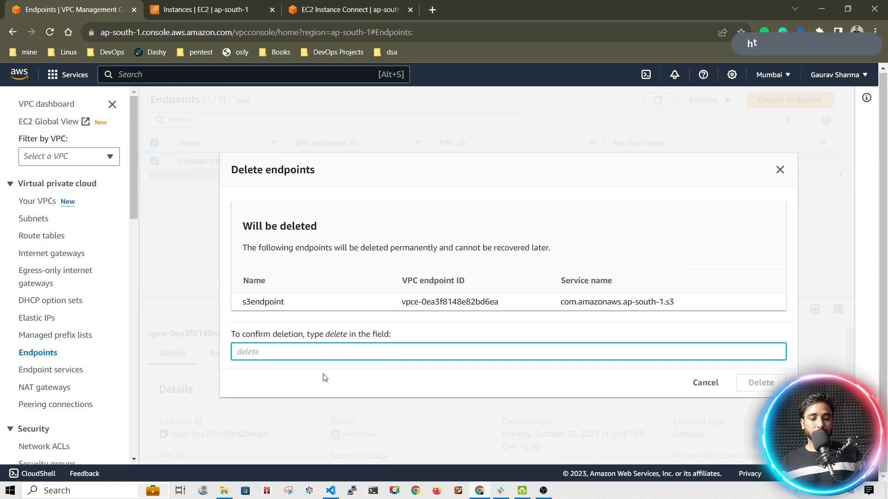
type("dekete")
key("BackSpace")
key("BackSpace")
key("BackSpace")
key("BackSpace")
type("lete")
left_click(761, 382)
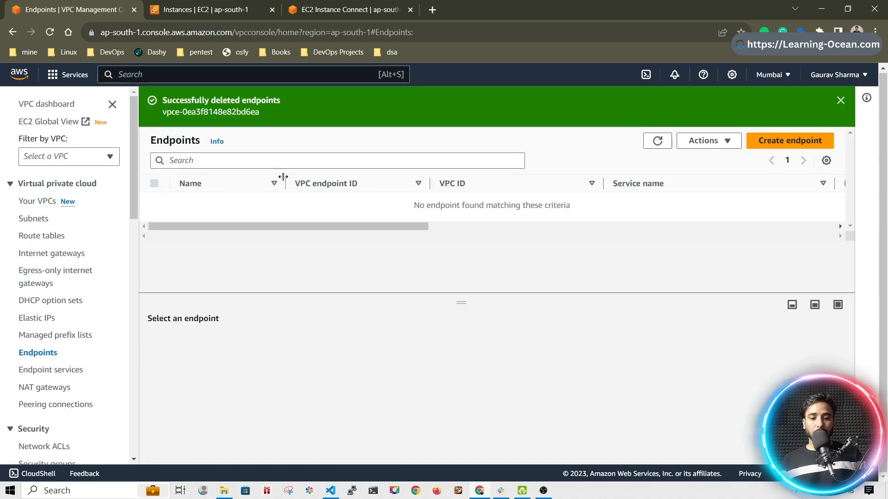
left_click(655, 145)
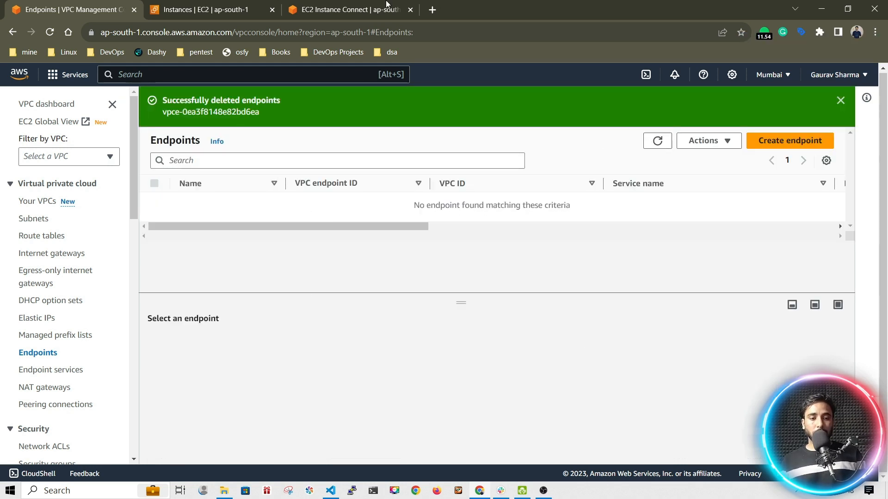
Step: Rerun aws s3 ls in the EC2 Instance Connect terminal to test S3 access from the private instance
left_click(348, 10)
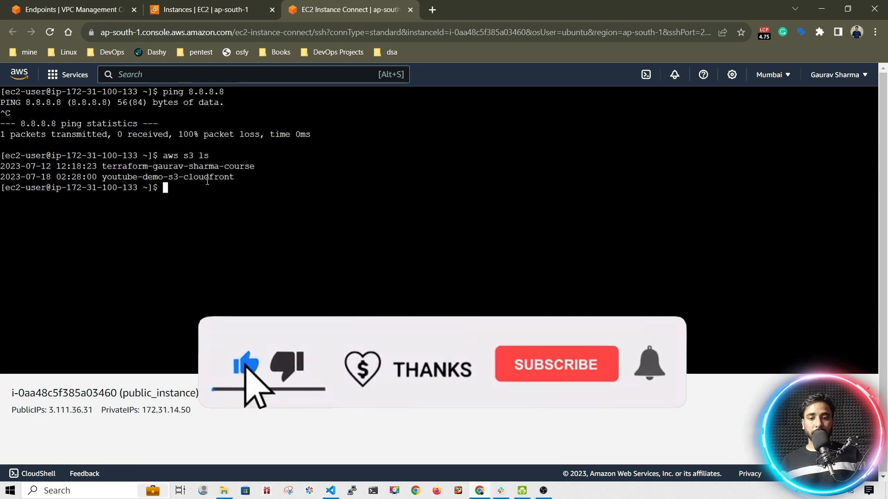
key("Up")
key("Return")
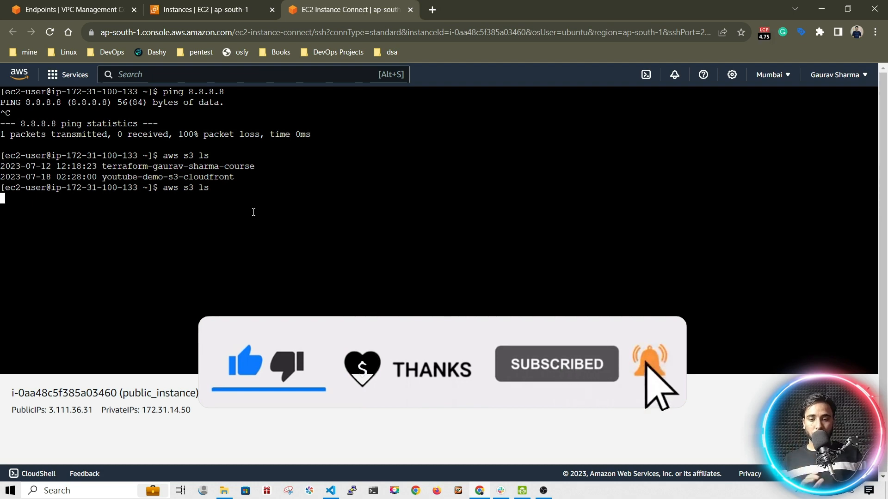
Step: Start creating a new VPC endpoint with the name tag awss3interfaceendpoint
left_click(98, 8)
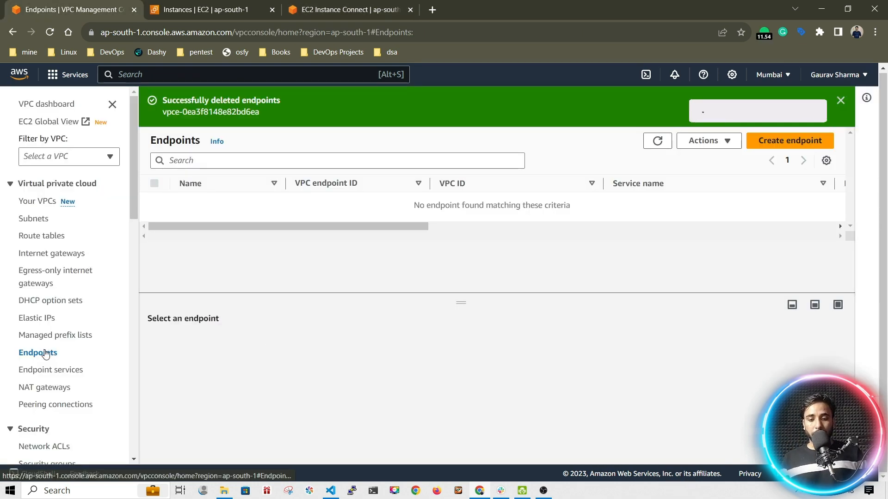
left_click(769, 142)
left_click(77, 256)
type("aws")
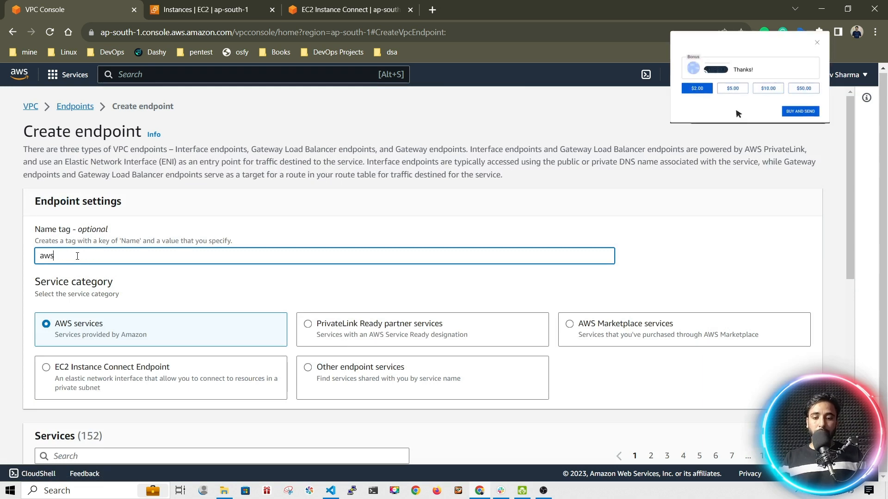
type("s3interfaceendpoint")
Step: Filter the endpoint services by s3 and select com.amazonaws.ap-south-1.s3 of type Interface
scroll(96, 222, "down", 5)
left_click(97, 218)
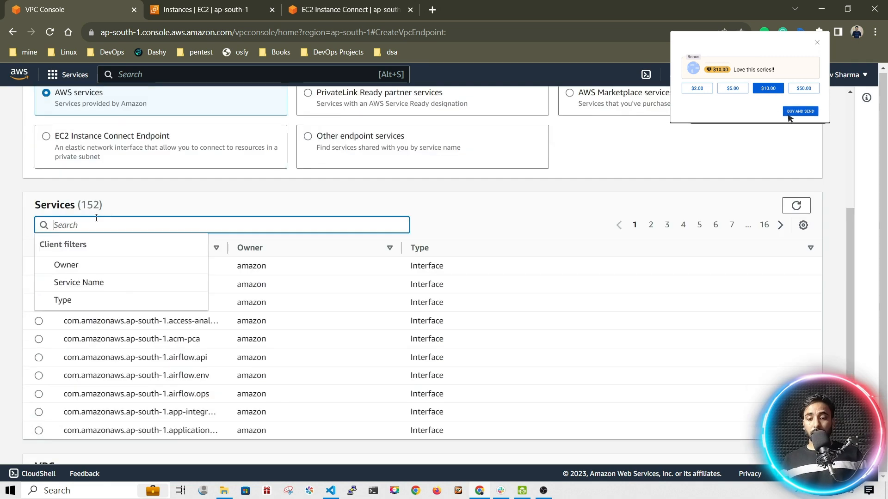
type("s3")
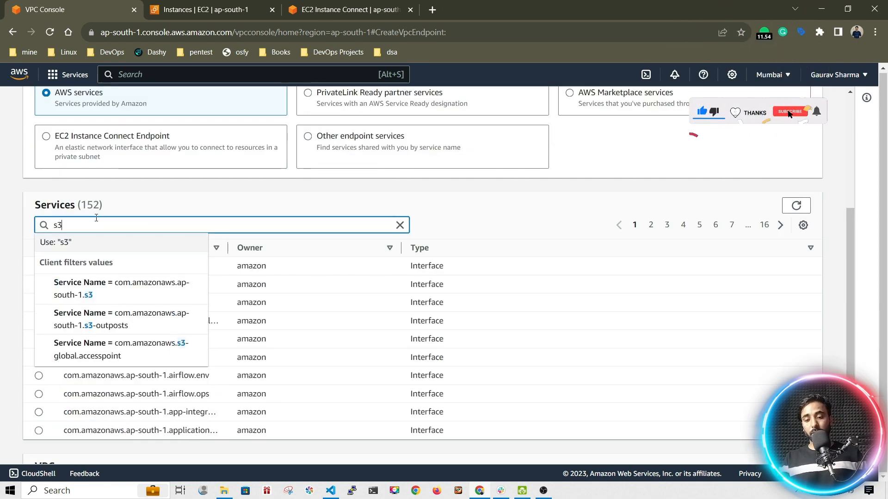
key("Return")
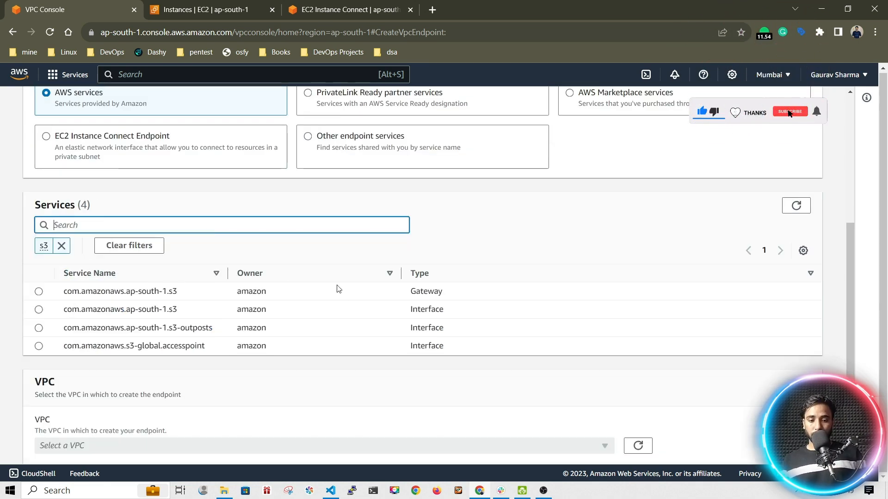
left_click(39, 309)
Step: Choose vpc-015191d05118440b3 as the VPC in which to create the endpoint
scroll(81, 445, "down", 1)
left_click(81, 384)
left_click(81, 366)
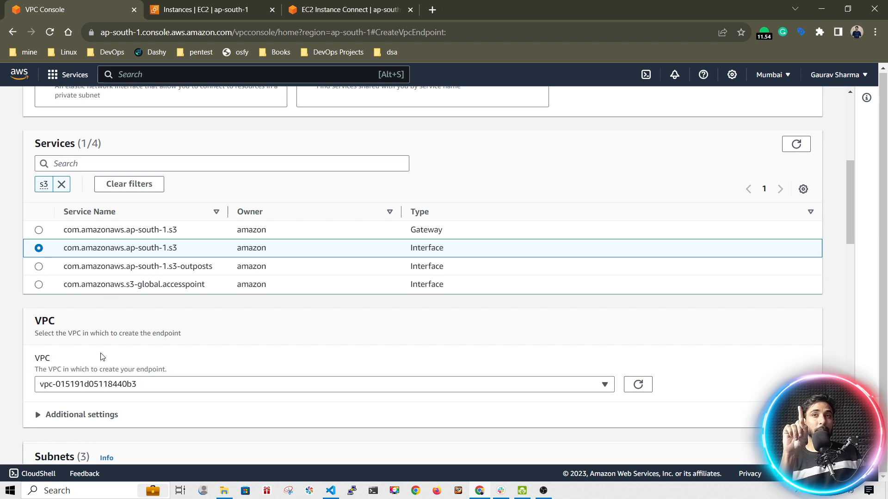
scroll(105, 277, "down", 1)
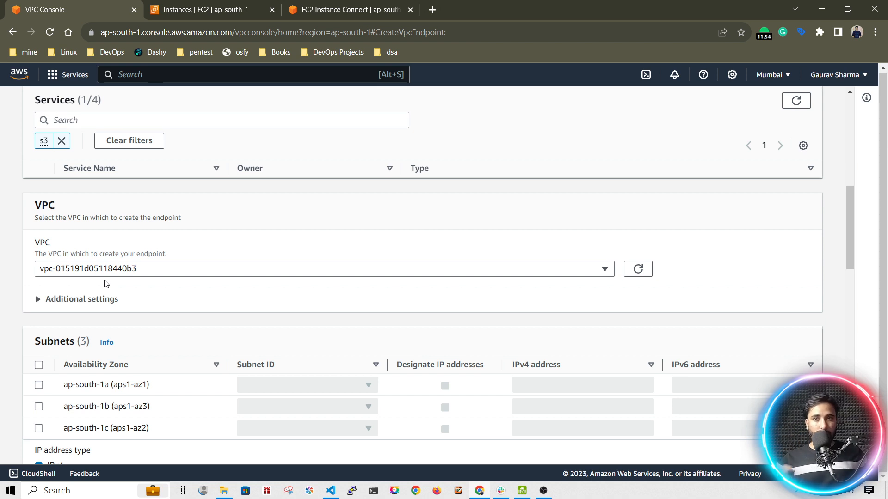
left_click_drag(63, 207, 44, 205)
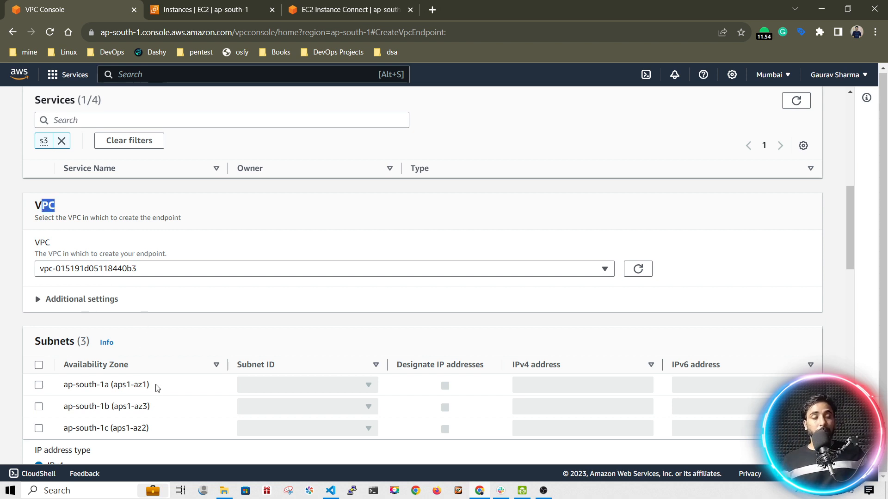
Step: Enable the ap-south-1a availability zone for the endpoint and assign it subnet-0c861bbace8bfb2e7
left_click(39, 385)
left_click_drag(62, 388, 132, 387)
scroll(182, 350, "down", 2)
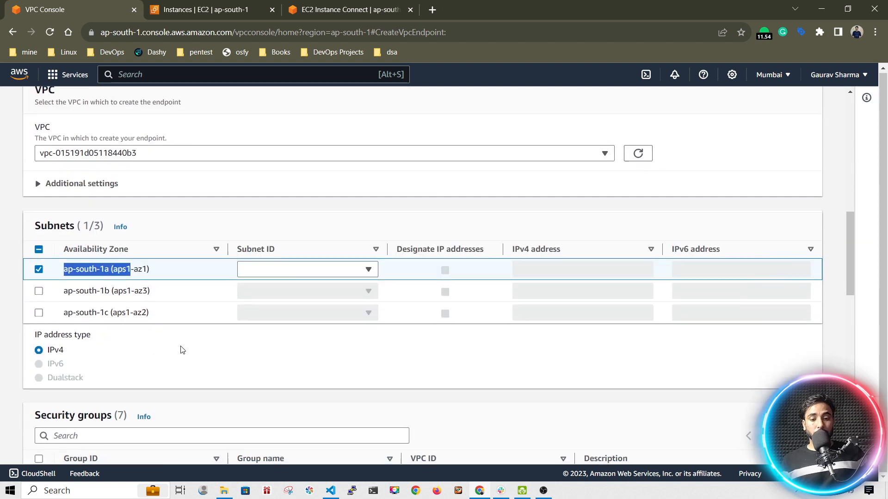
left_click(258, 277)
left_click(258, 297)
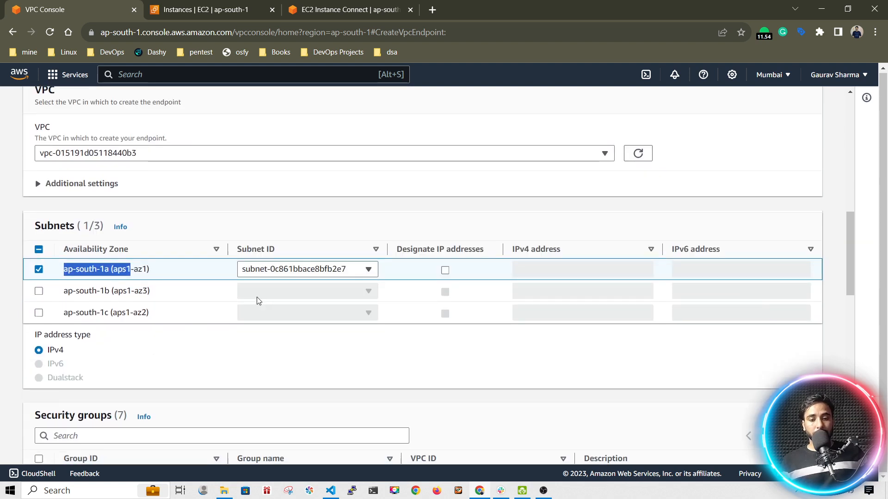
left_click_drag(20, 336, 115, 339)
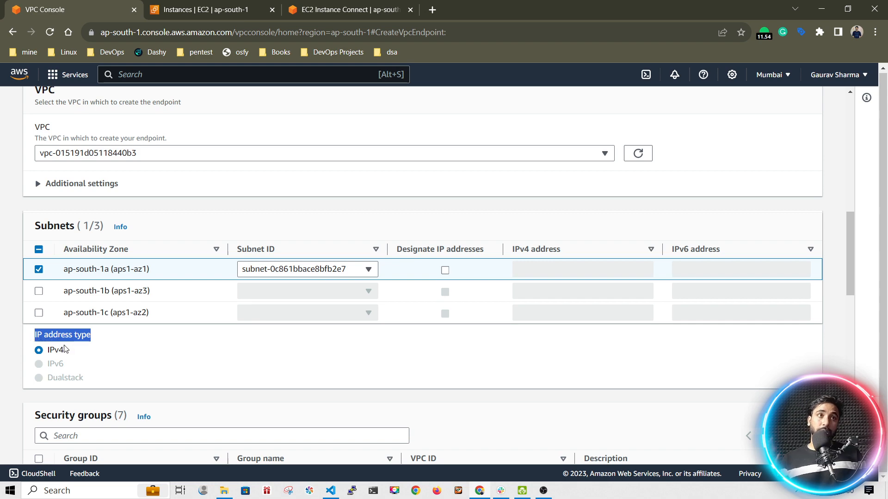
Step: Examine the security group and inbound port rules of privateInstance in the EC2 instance list
scroll(65, 350, "down", 5)
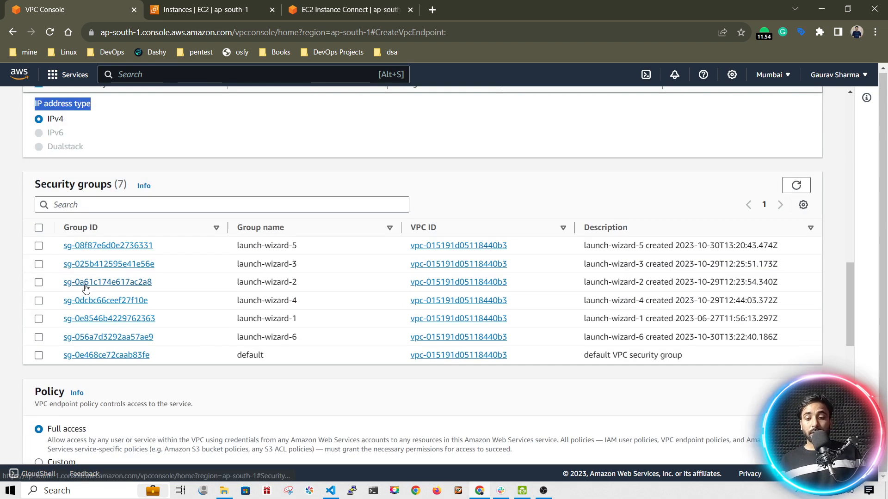
left_click_drag(119, 186, 63, 189)
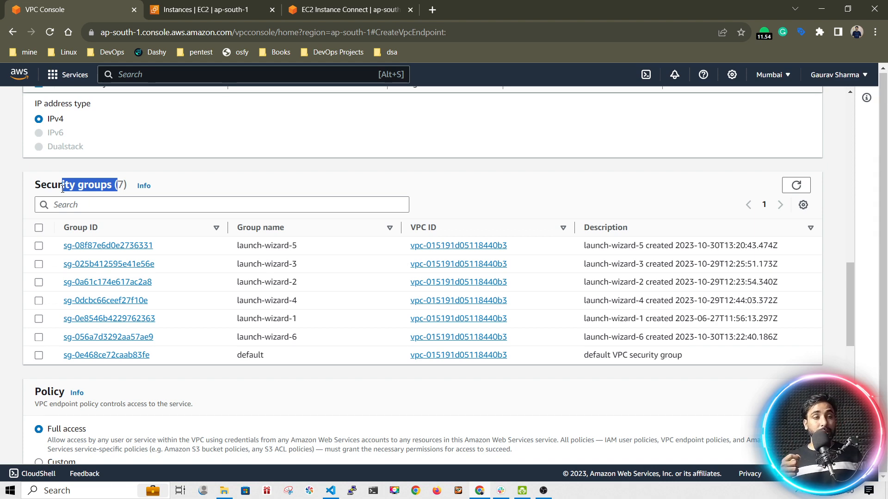
left_click(170, 10)
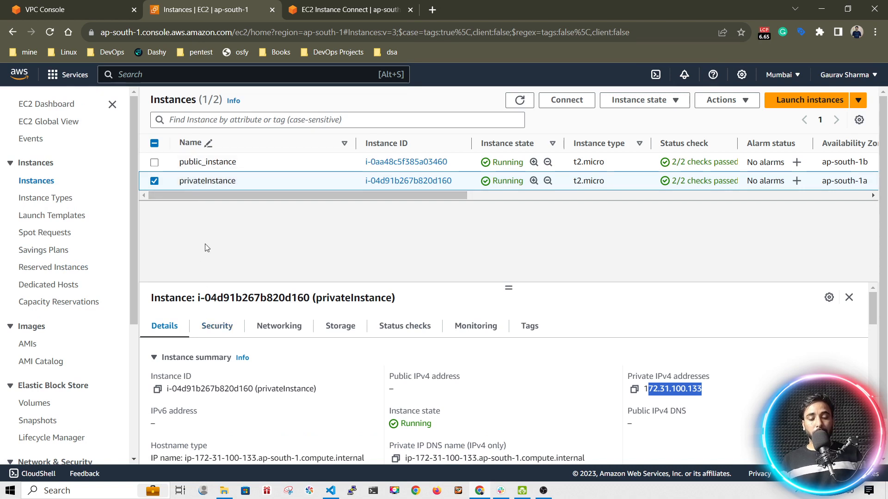
left_click(214, 331)
left_click_drag(508, 287, 486, 123)
scroll(452, 348, "down", 3)
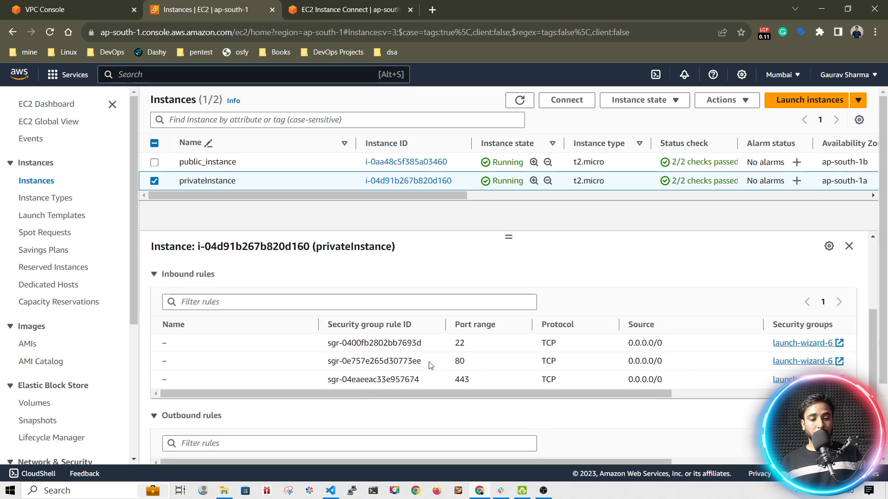
left_click_drag(460, 344, 469, 381)
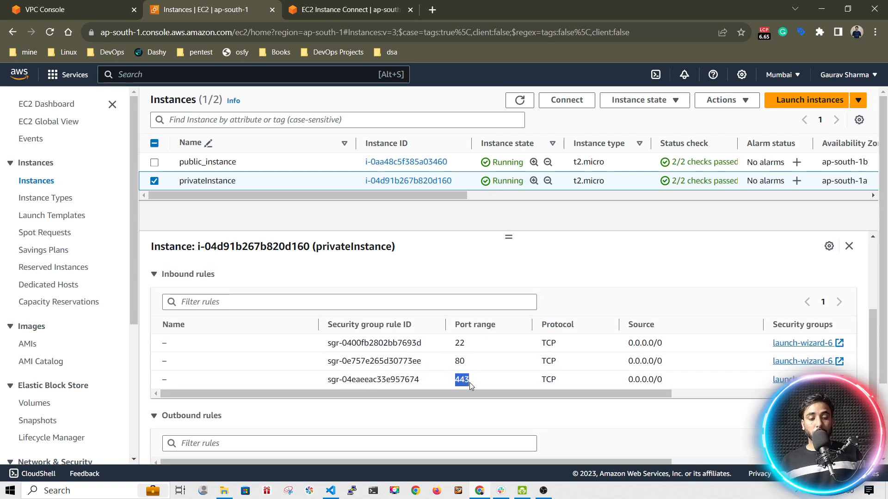
left_click_drag(505, 235, 495, 342)
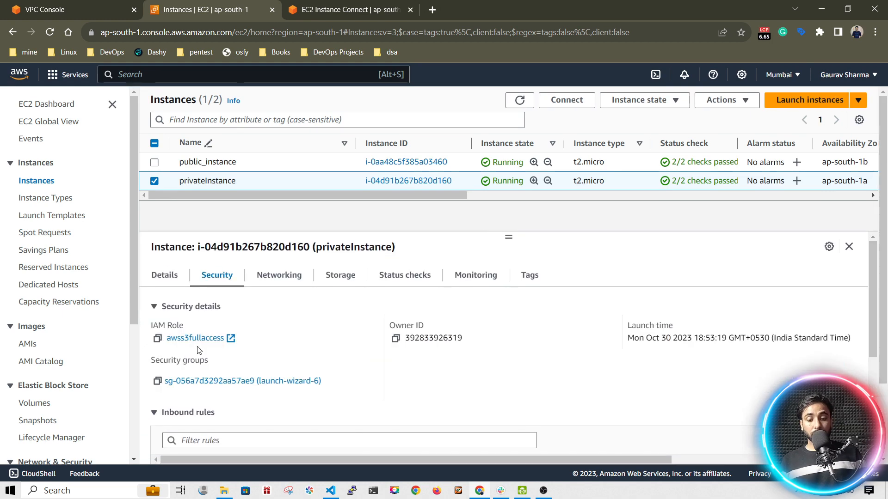
left_click_drag(323, 383, 260, 382)
Step: Assign the launch-wizard-6 security group to the new endpoint
left_click(91, 12)
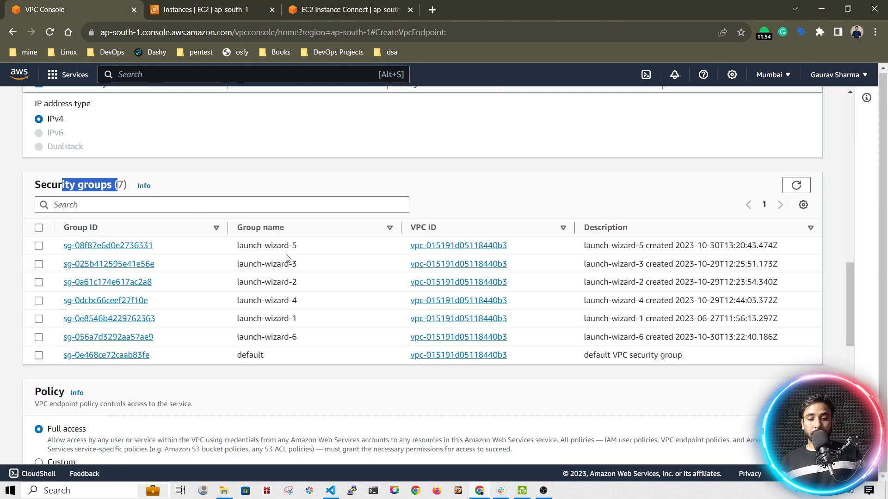
scroll(266, 319, "up", 4)
scroll(267, 320, "down", 5)
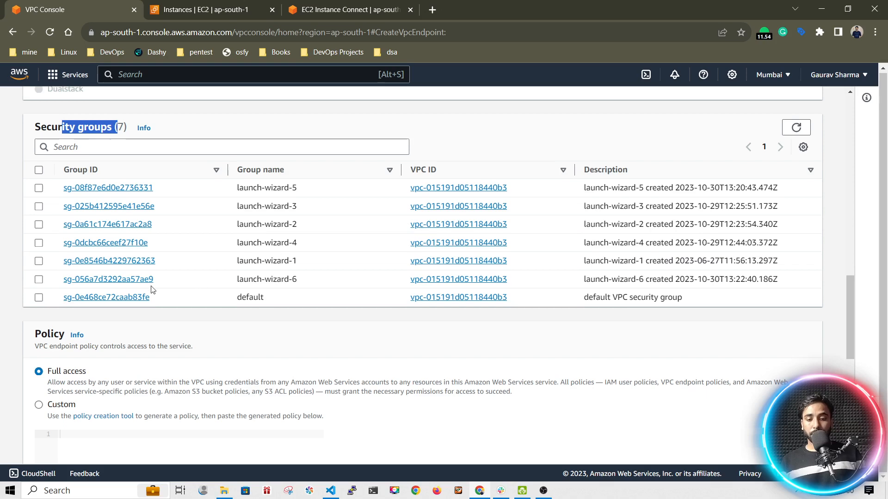
left_click(38, 280)
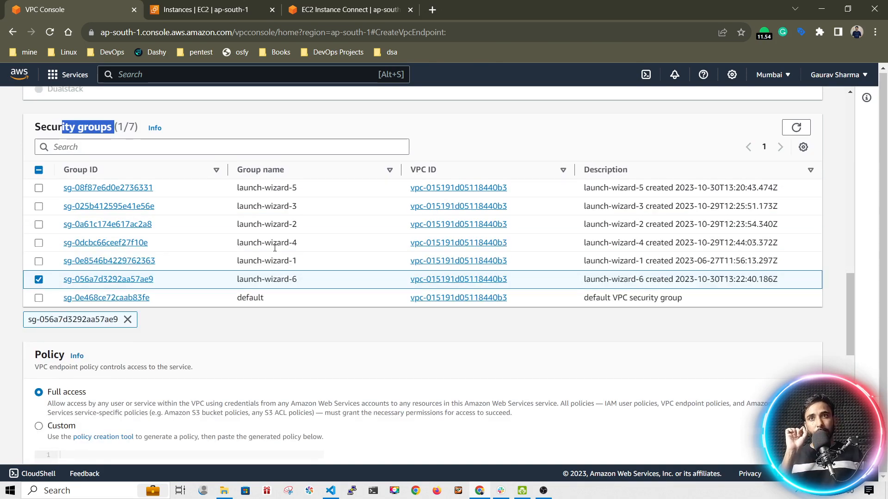
Step: Turn on Enable DNS name in the additional VPC settings of the new endpoint
scroll(274, 246, "up", 6)
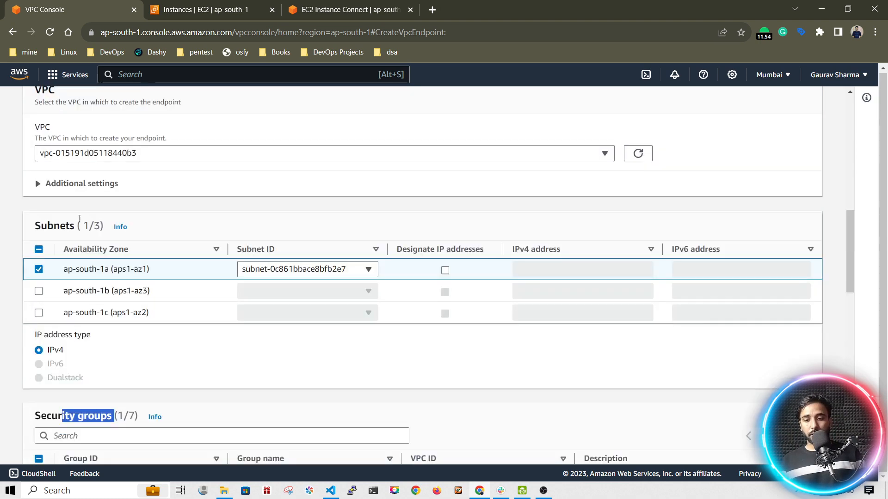
left_click(39, 184)
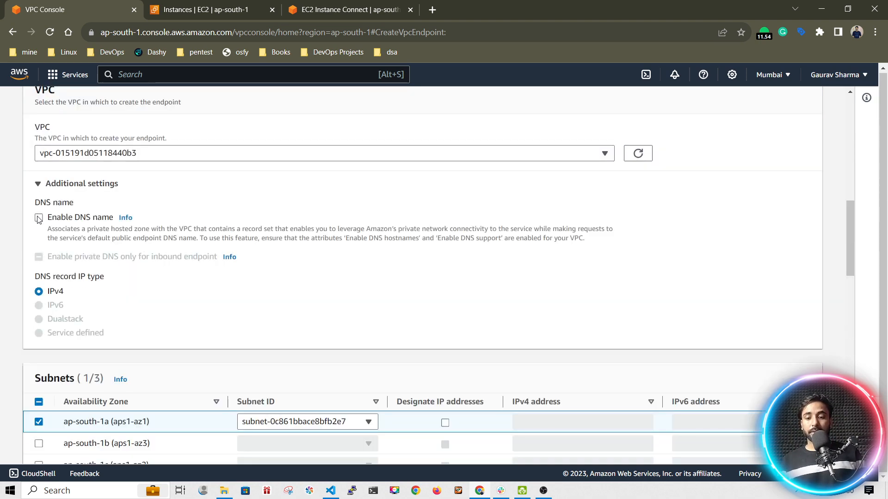
left_click(39, 218)
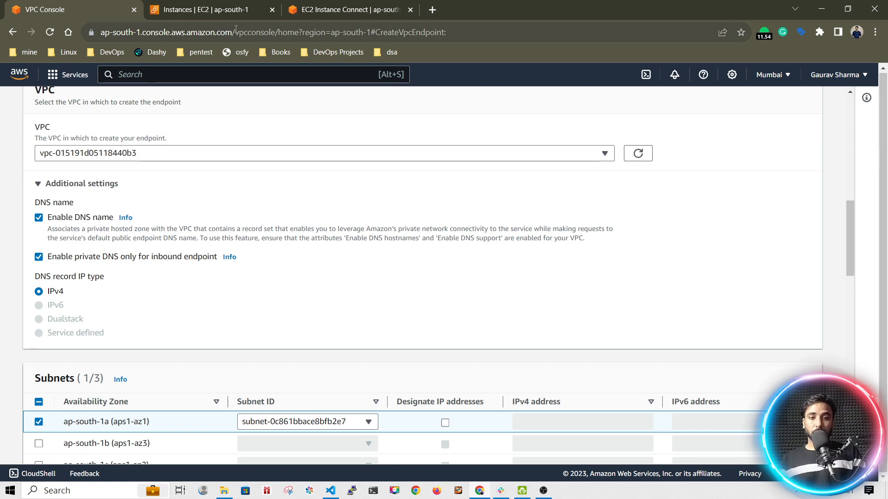
Step: Find the VPC service from the EC2 page, open its list of VPCs and select vpc-015191d05118440b3
left_click(217, 13)
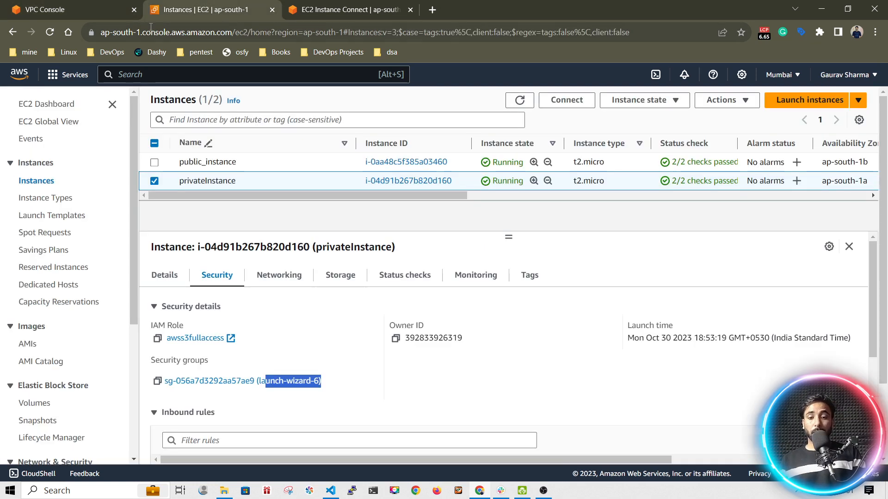
left_click(157, 74)
type("vpc")
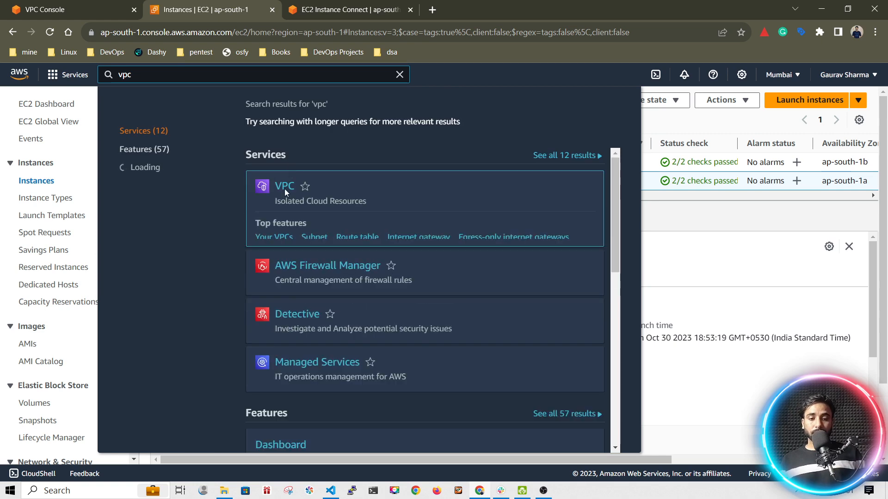
left_click(283, 187)
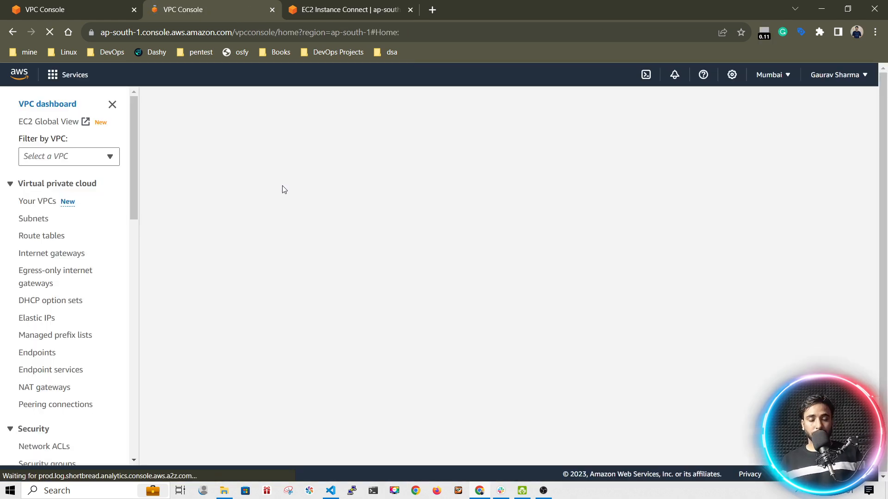
left_click(187, 203)
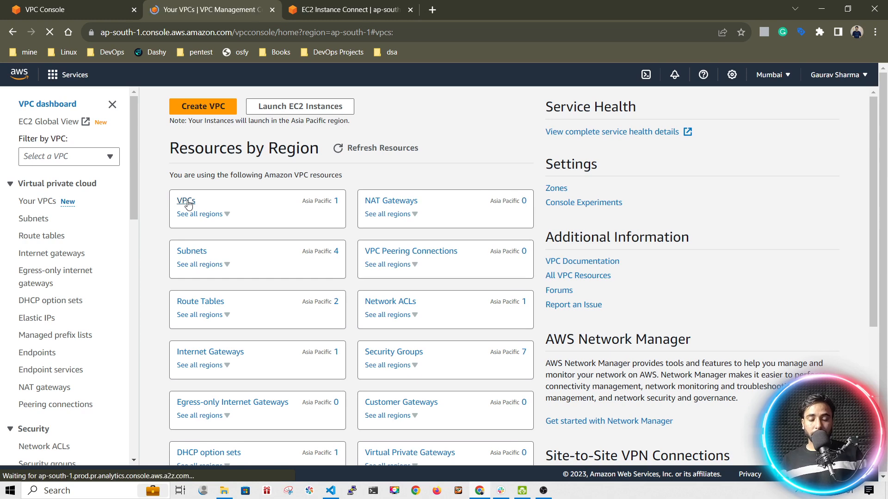
left_click(228, 164)
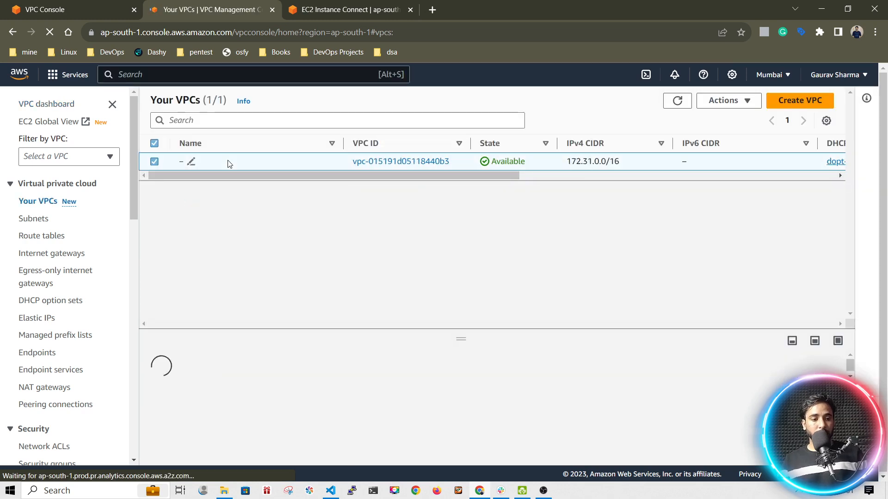
Step: Check the DNS hostnames and DNS resolution settings in the details of vpc-015191d05118440b3
left_click_drag(460, 338, 453, 163)
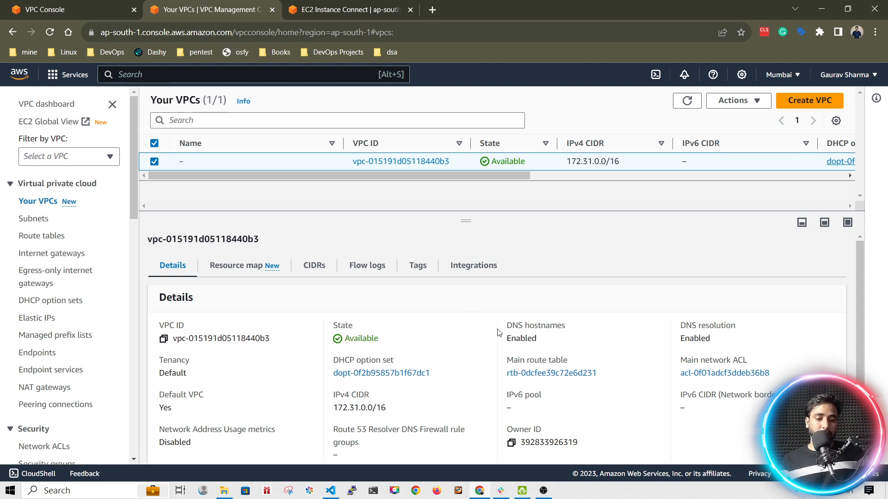
left_click_drag(509, 332, 541, 329)
left_click_drag(677, 332, 743, 331)
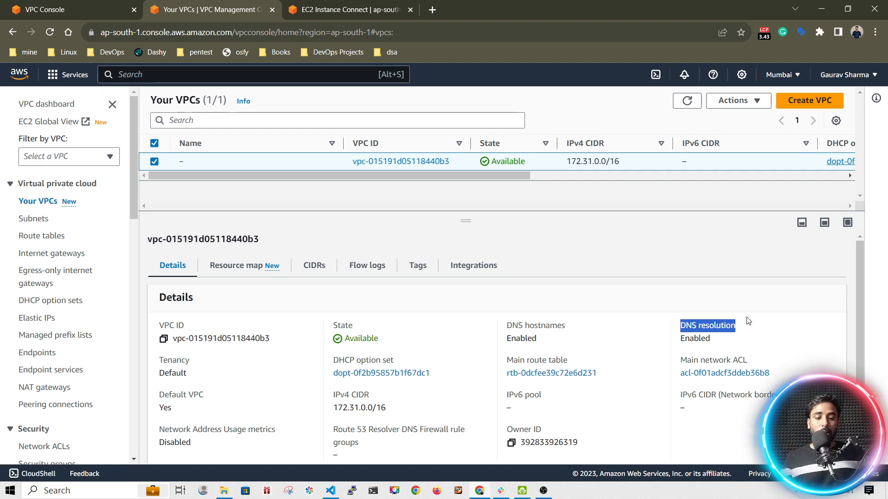
left_click(508, 324)
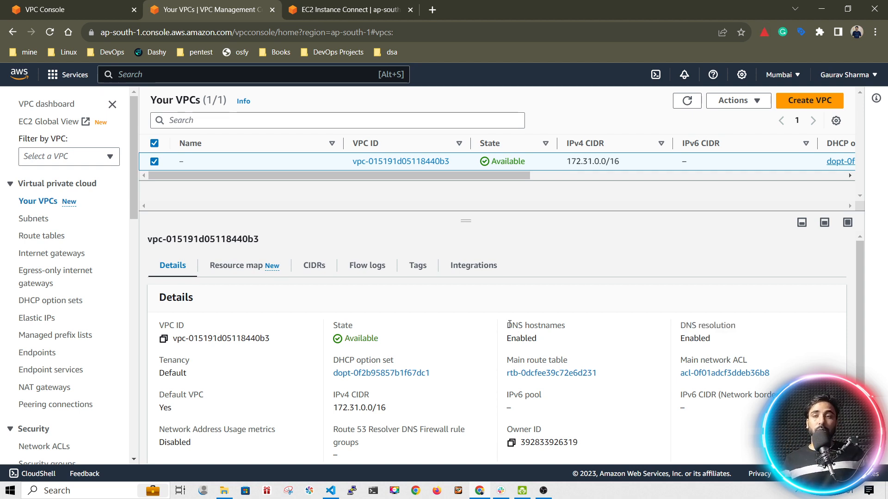
left_click_drag(505, 325, 738, 350)
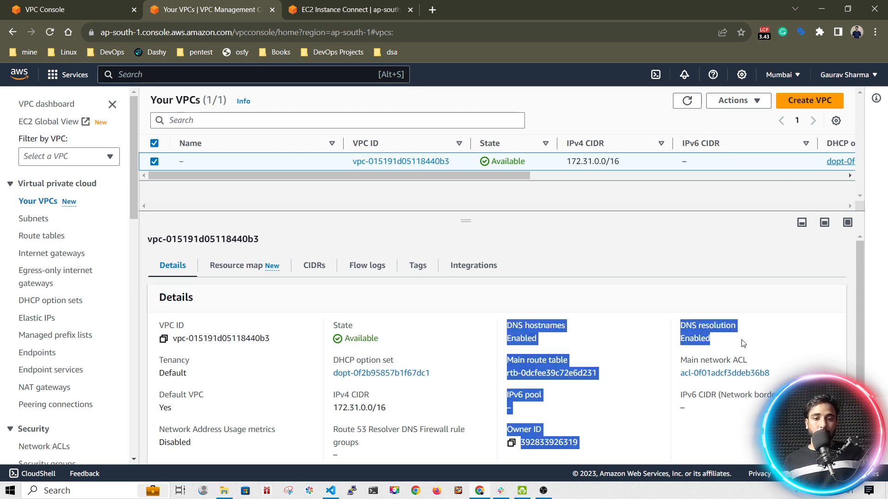
left_click(735, 101)
left_click(594, 253)
Step: Reselect Enable DNS name in the endpoint form with private DNS only for inbound endpoint turned off, and create the endpoint
left_click(74, 9)
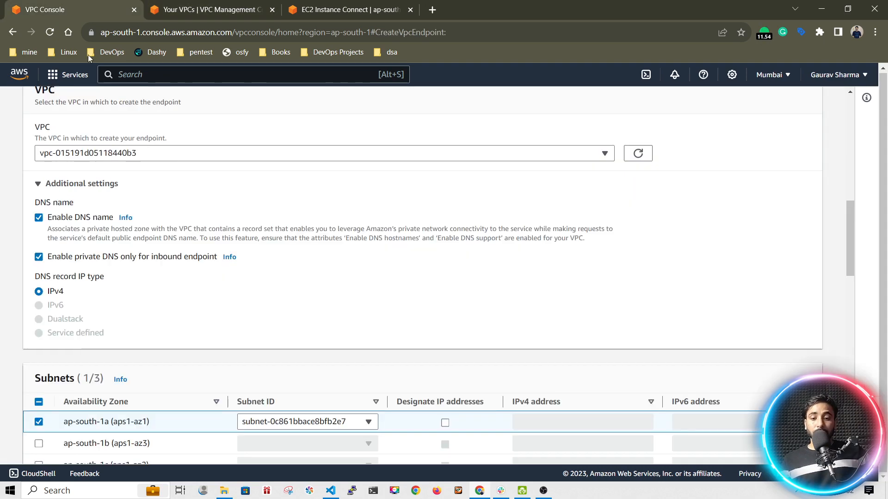
scroll(131, 313, "up", 11)
scroll(85, 269, "down", 3)
scroll(86, 269, "down", 10)
scroll(51, 209, "up", 7)
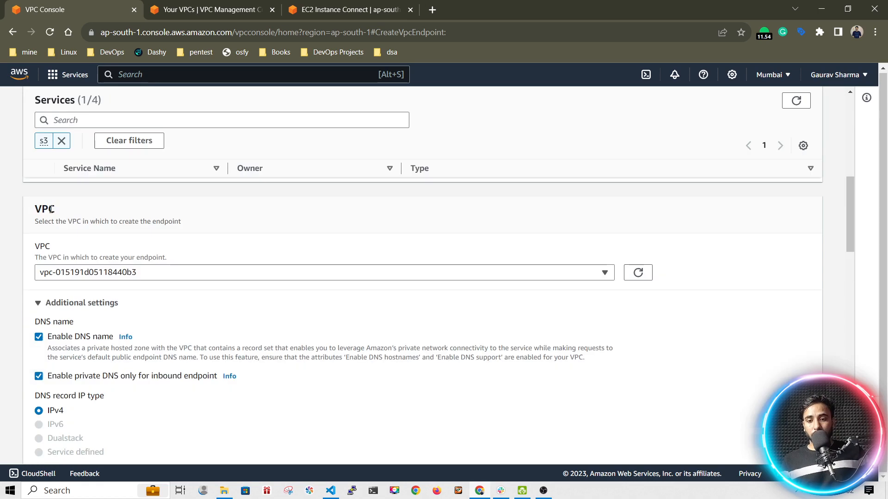
scroll(51, 209, "up", 3)
scroll(63, 327, "down", 7)
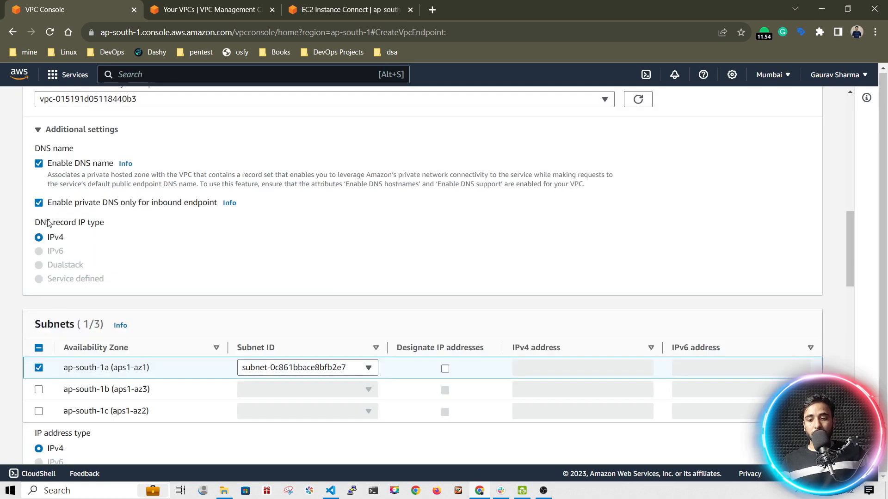
left_click_drag(59, 165, 115, 168)
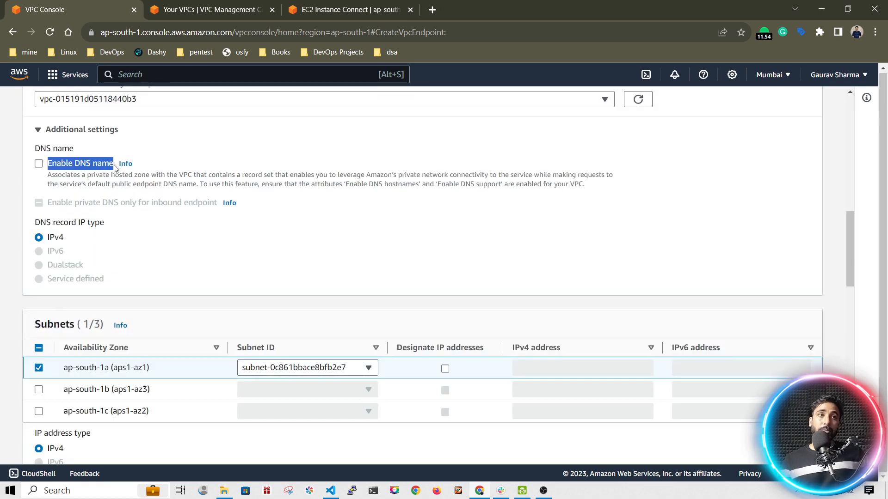
left_click(39, 163)
scroll(27, 181, "up", 1)
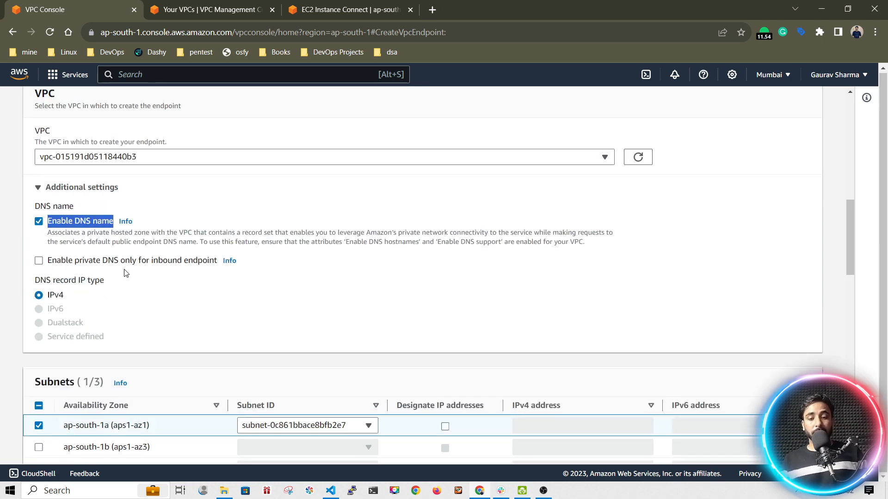
scroll(128, 274, "down", 15)
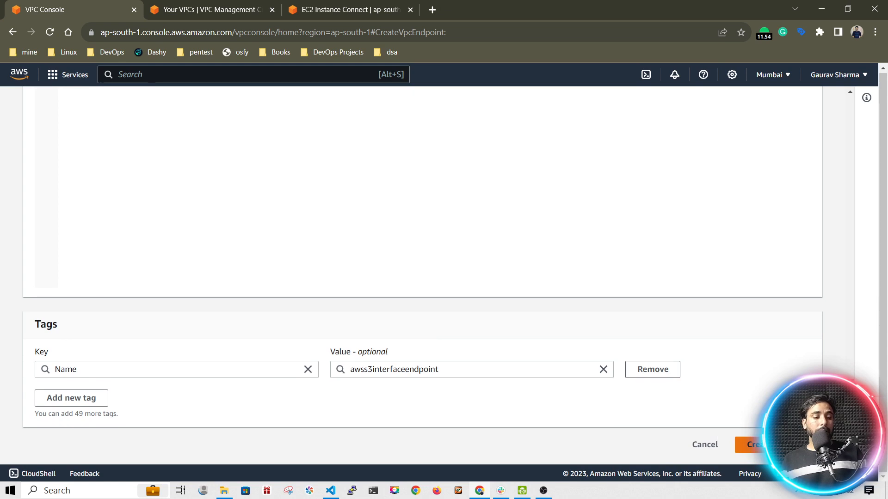
left_click(776, 446)
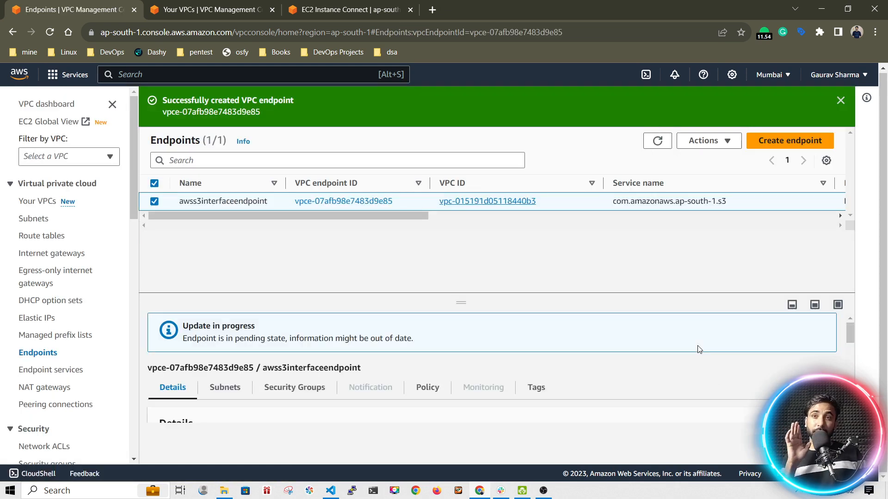
Step: Check the status of awss3interfaceendpoint in the endpoints list, refresh it, and look at the instance's terminal session
left_click_drag(414, 219, 653, 213)
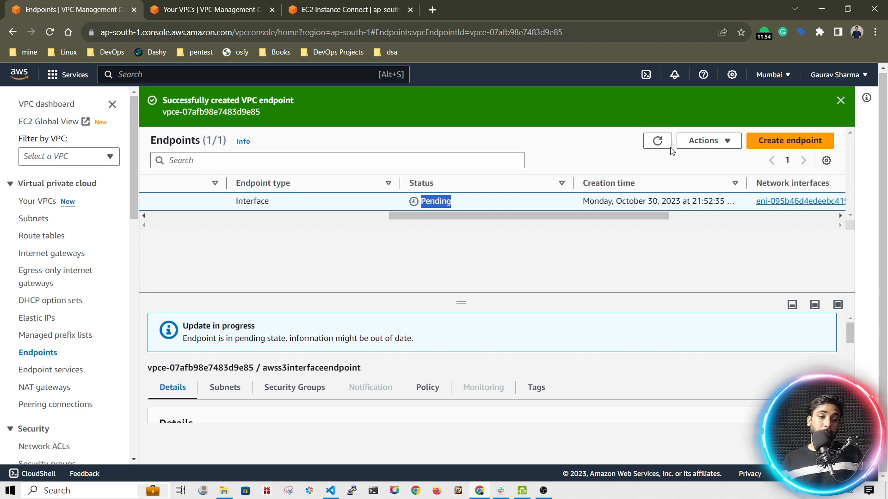
left_click(657, 141)
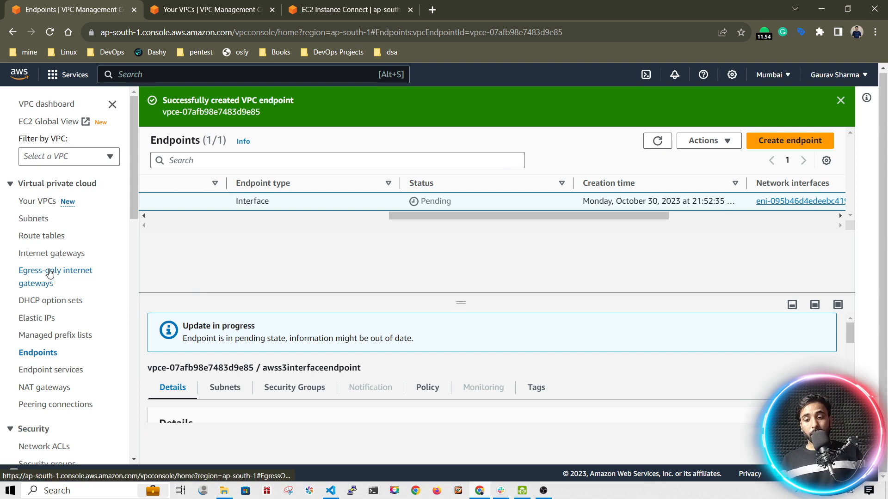
left_click(190, 13)
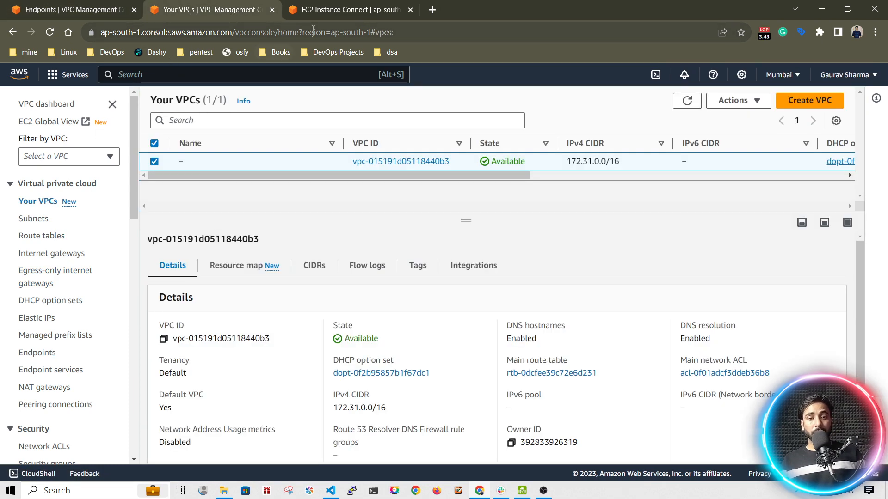
left_click(317, 9)
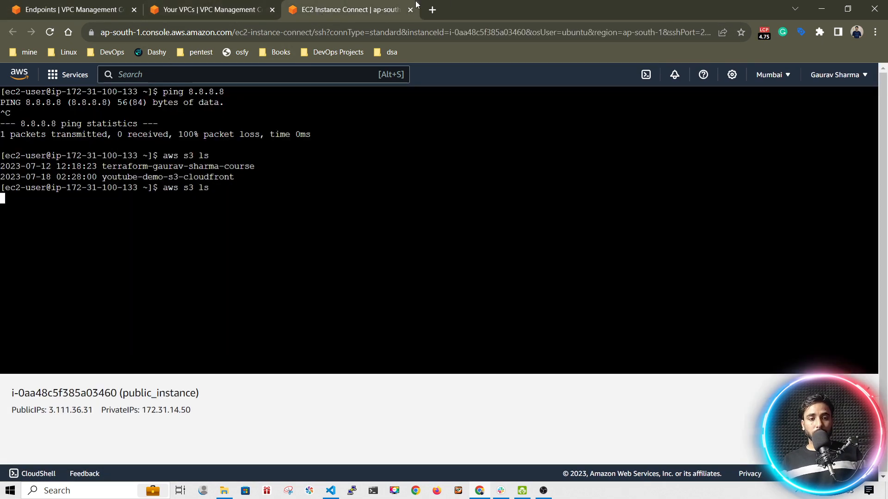
Step: Find the EC2 service and open its list of network interfaces
left_click(217, 9)
type("ec2")
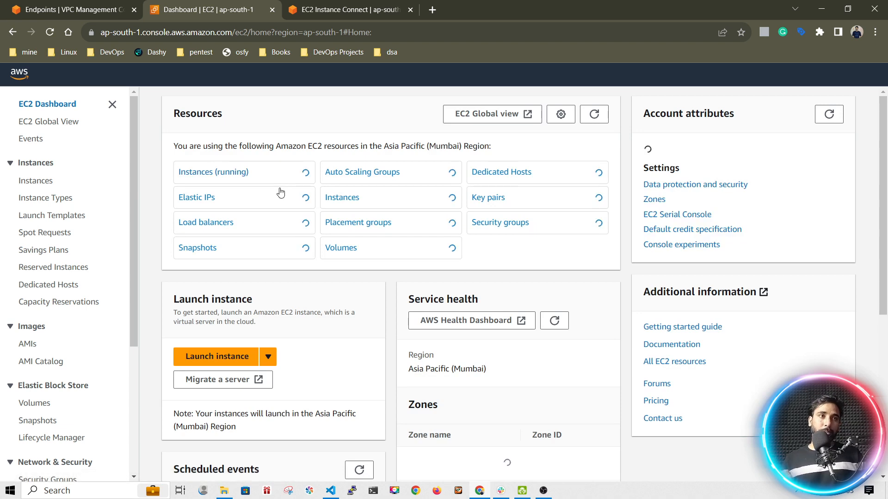
scroll(71, 273, "down", 4)
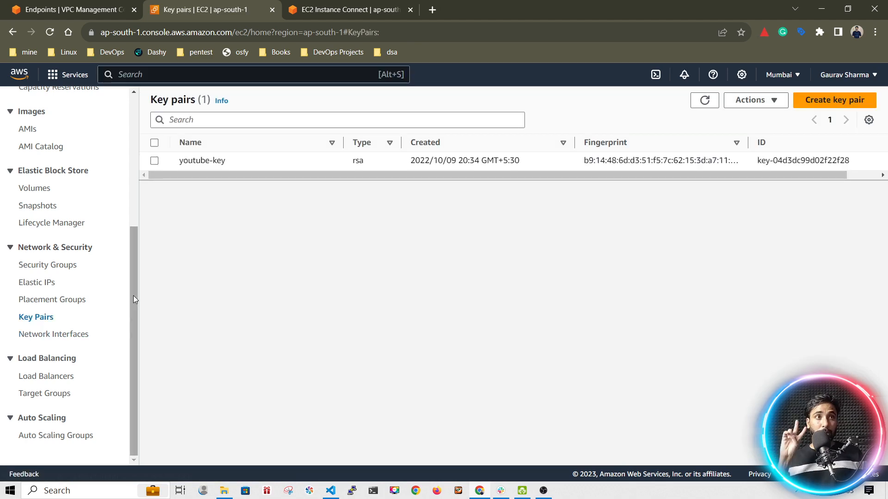
left_click(41, 334)
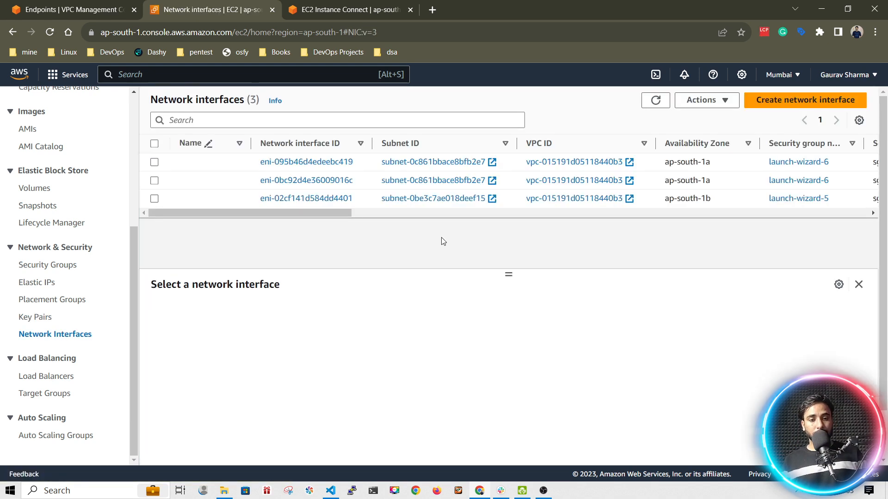
Step: Examine the interface type, primary private IPv4 address and subnet of the VPC endpoint's network interface
scroll(499, 194, "right", 5)
left_click_drag(513, 181, 606, 182)
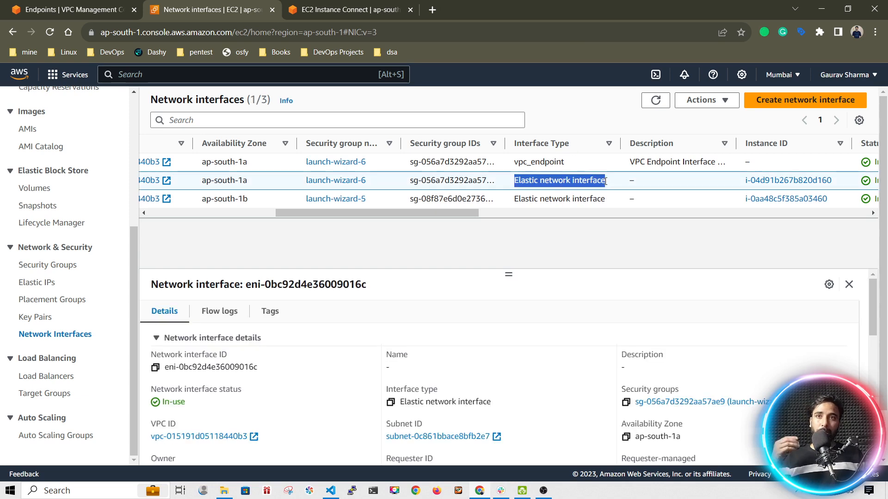
double_click(515, 168)
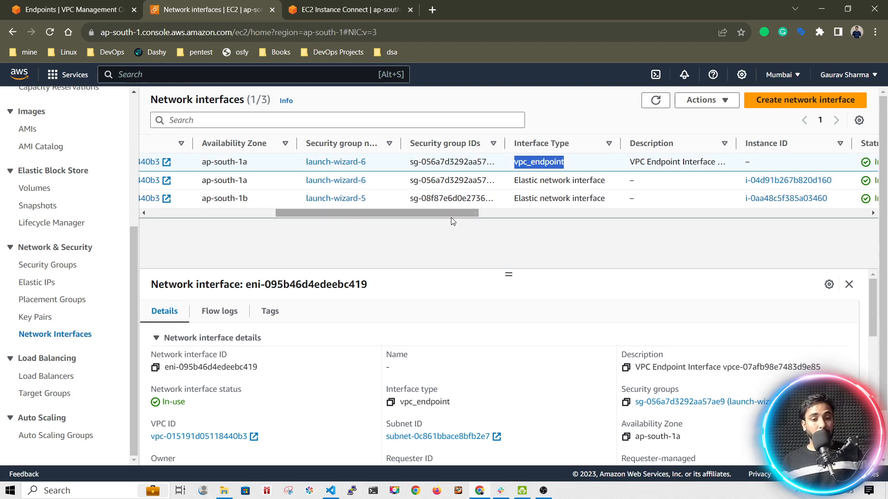
scroll(453, 222, "right", 10)
left_click_drag(671, 215, 569, 221)
left_click_drag(510, 173, 481, 164)
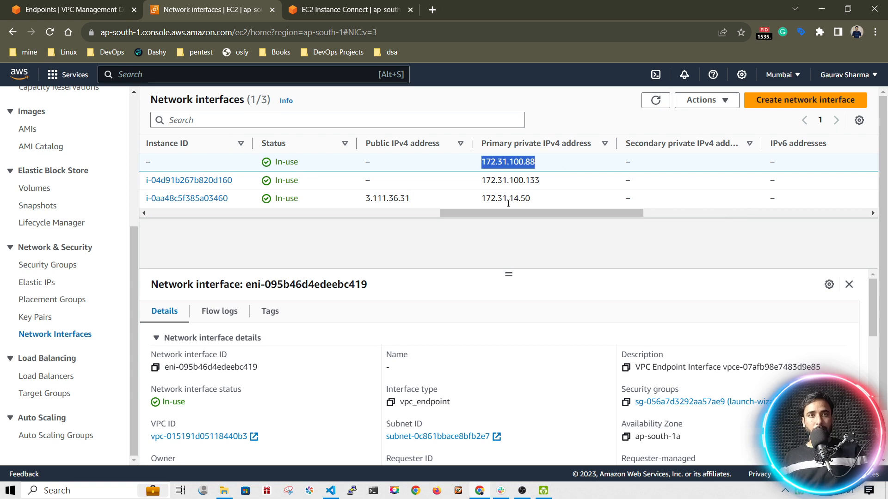
left_click_drag(507, 212, 247, 244)
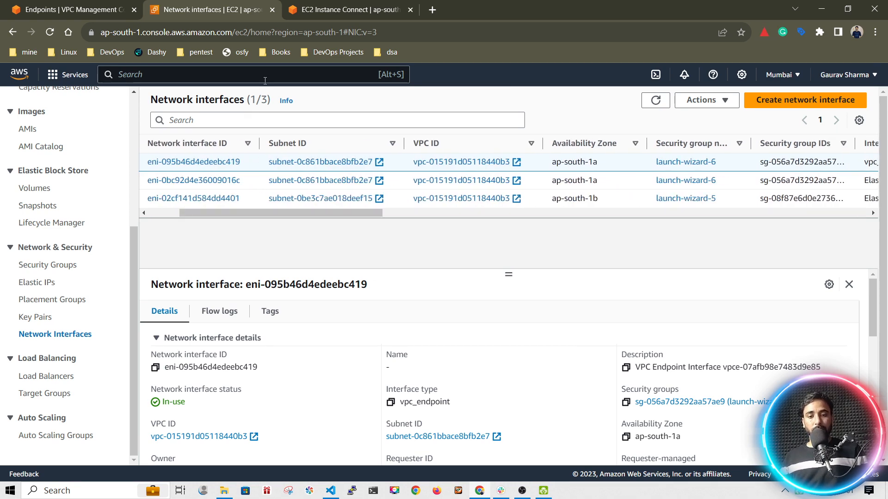
left_click_drag(266, 167, 372, 158)
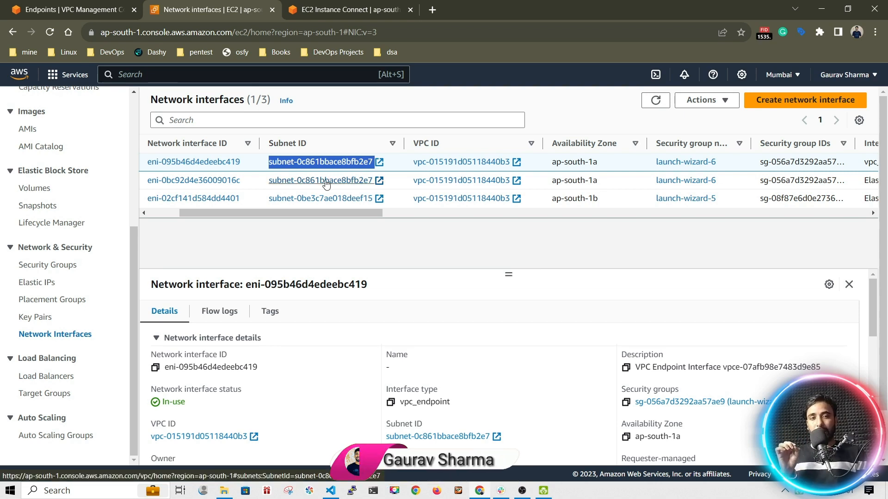
left_click(344, 9)
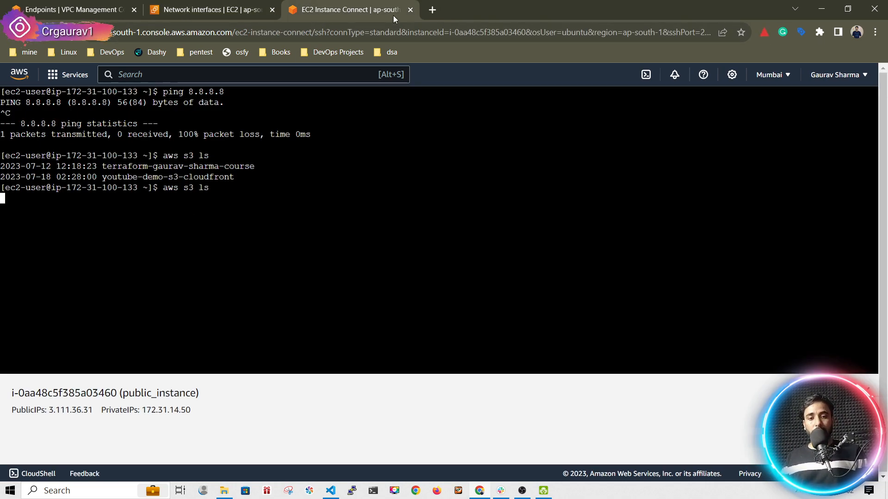
key("F5")
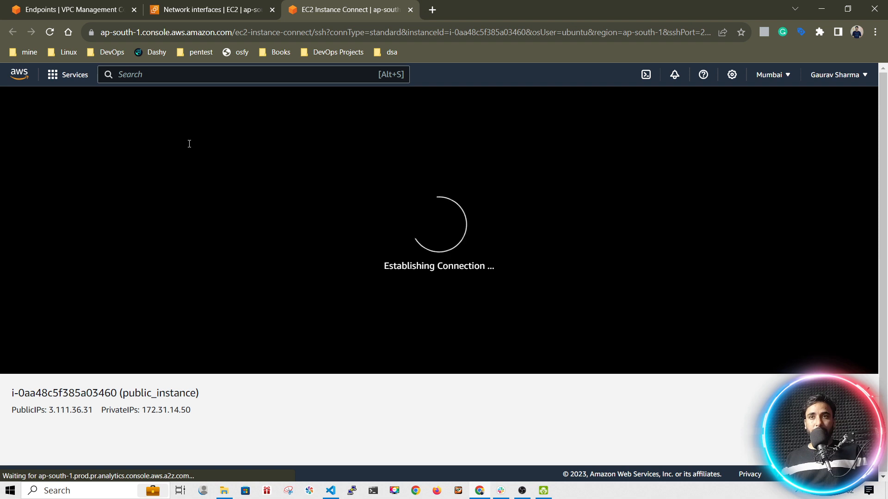
key("ctrl+v")
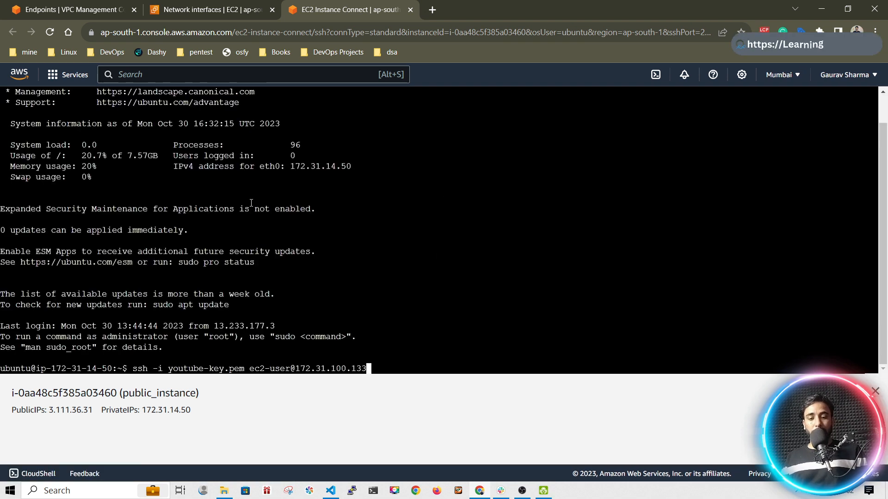
key("Return")
Step: List the S3 buckets from the private instance with aws s3 ls and examine the output
type("aws ")
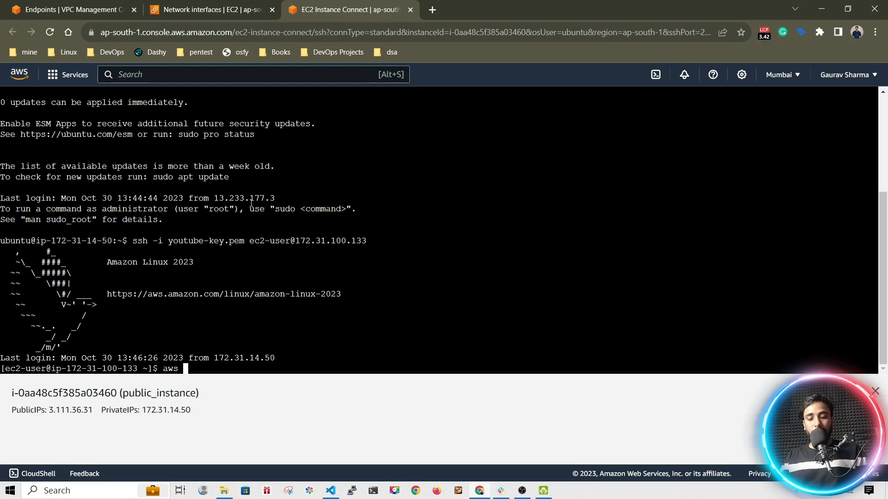
type("s3 ls")
key("Return")
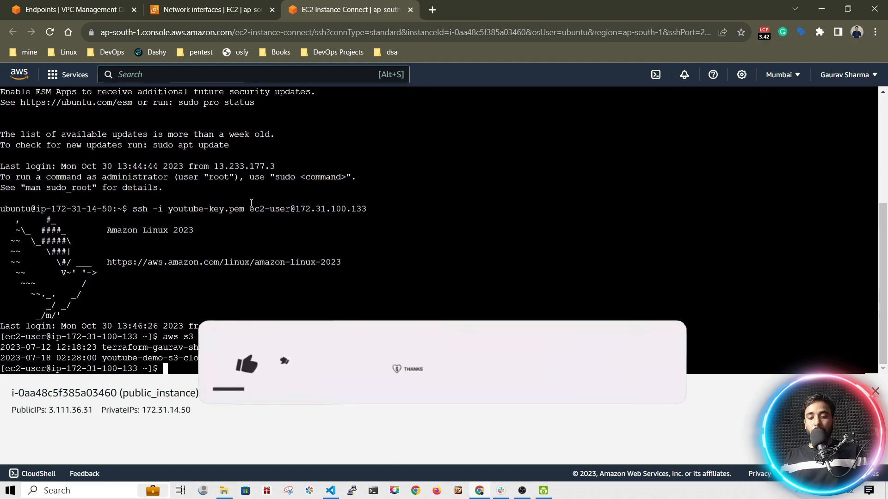
left_click_drag(245, 360, 77, 354)
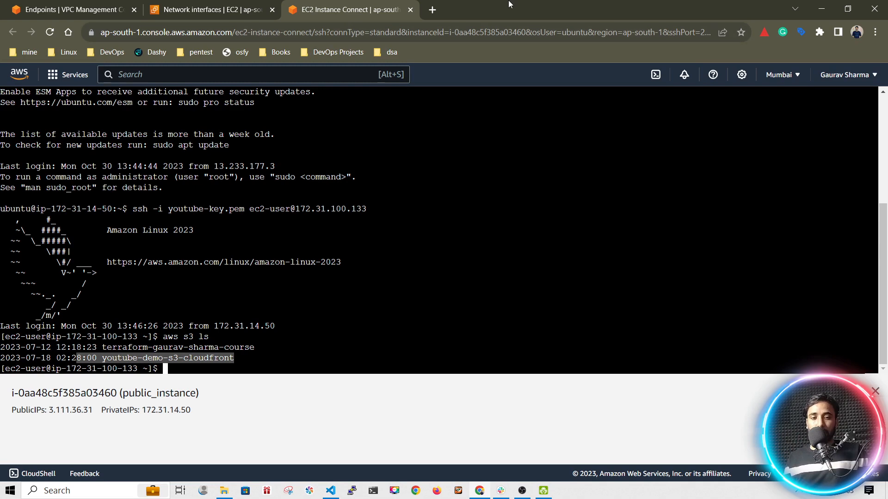
Step: Open learning-ocean.com in a new browser tab and go to its Subscribe page
left_click(432, 10)
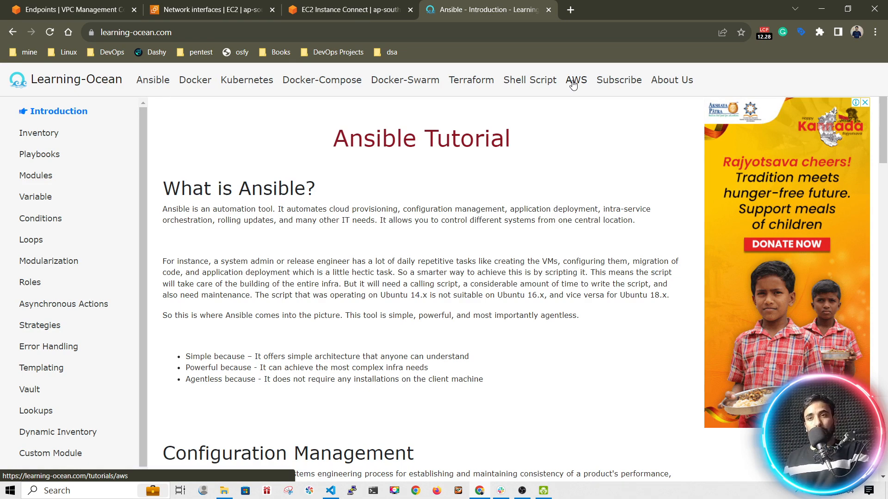
left_click(604, 83)
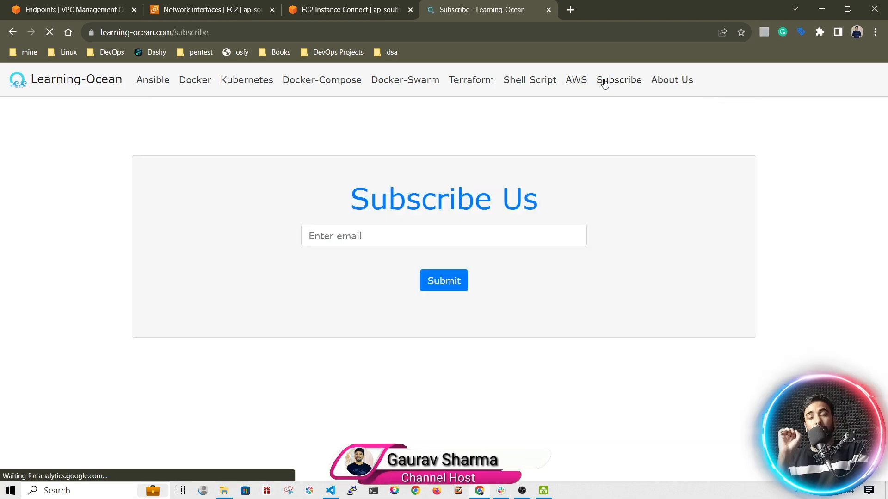